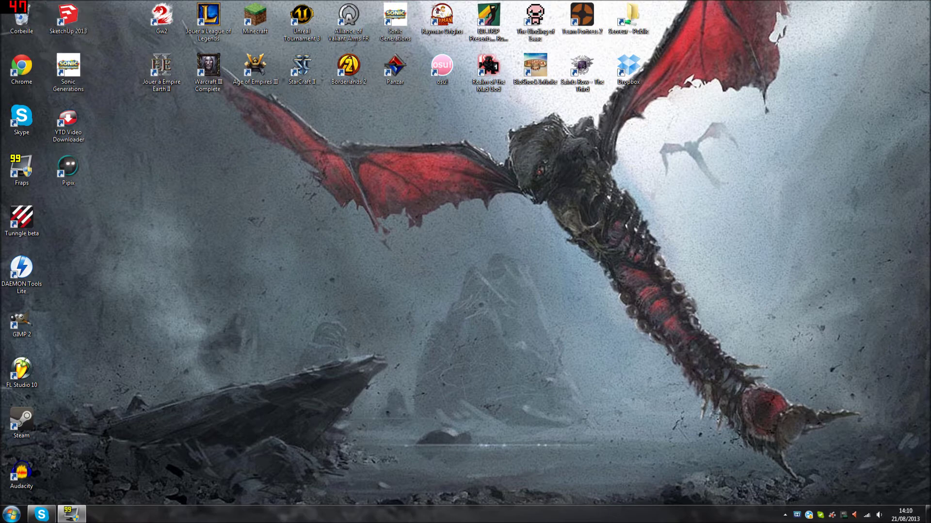
Open frapsfull.blogspot.fr in Chrome and download the Fraps 3.5.99 archive from its post
double_click(21, 68)
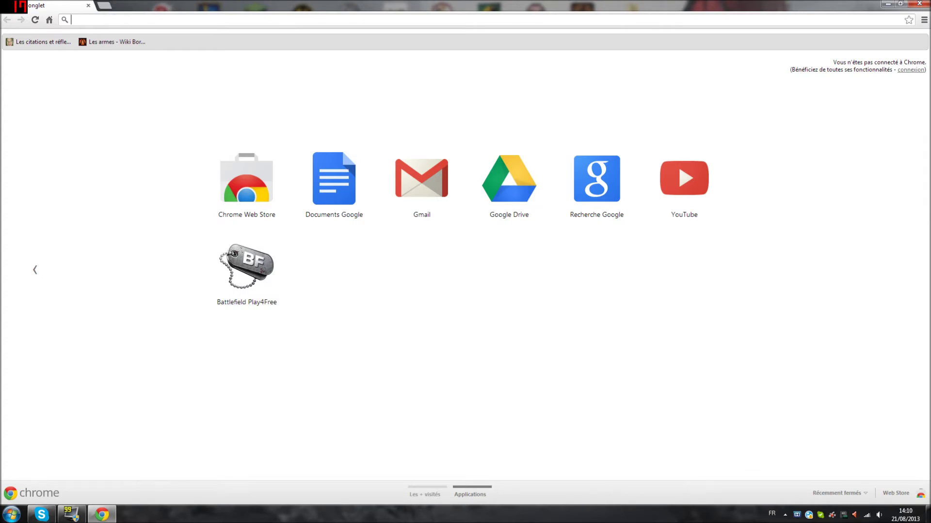
text(http://frapsfull.blogspot.fr/)
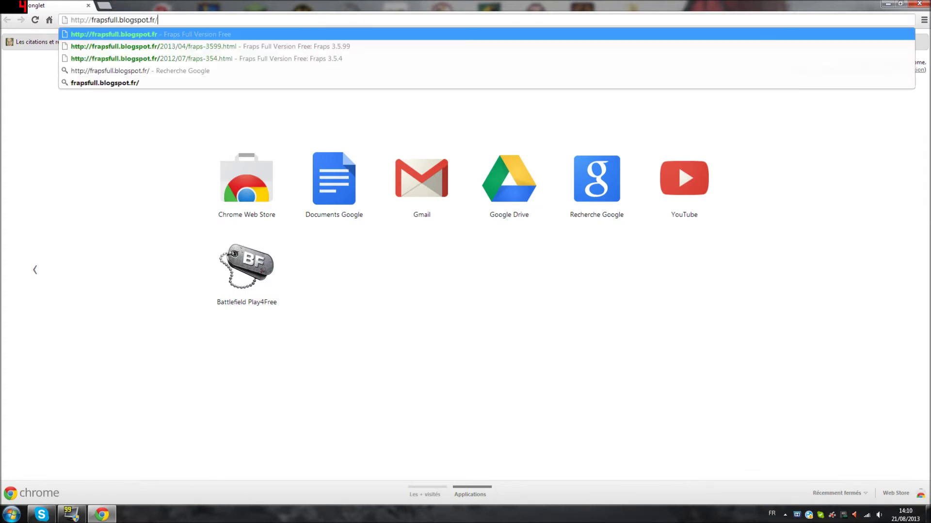
key(Return)
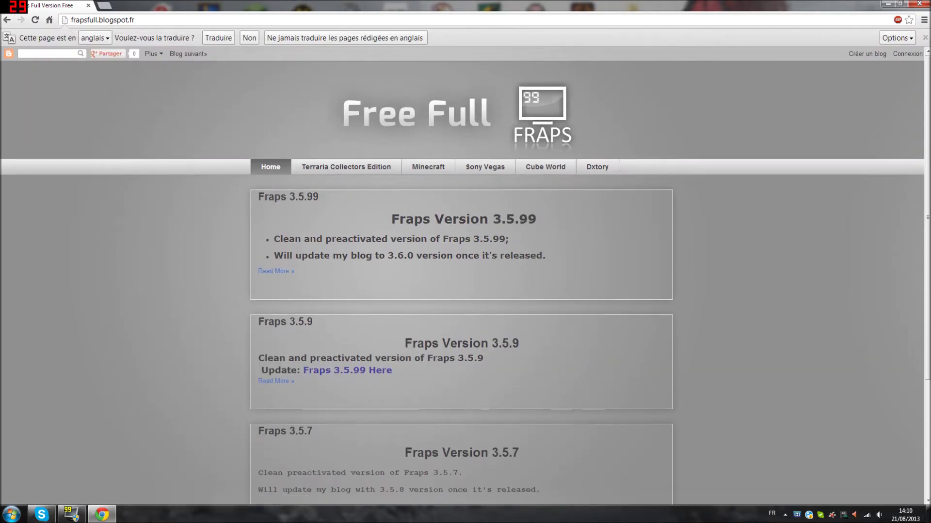
click(348, 371)
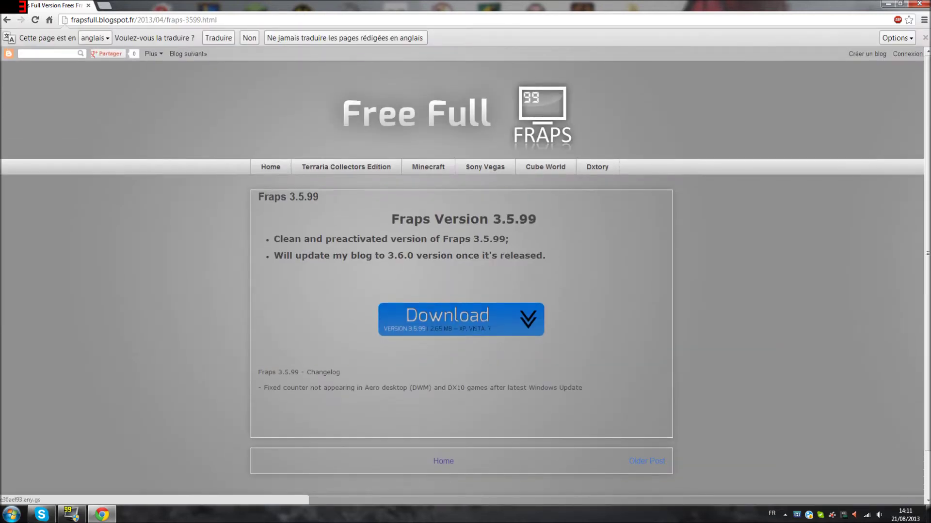
click(460, 320)
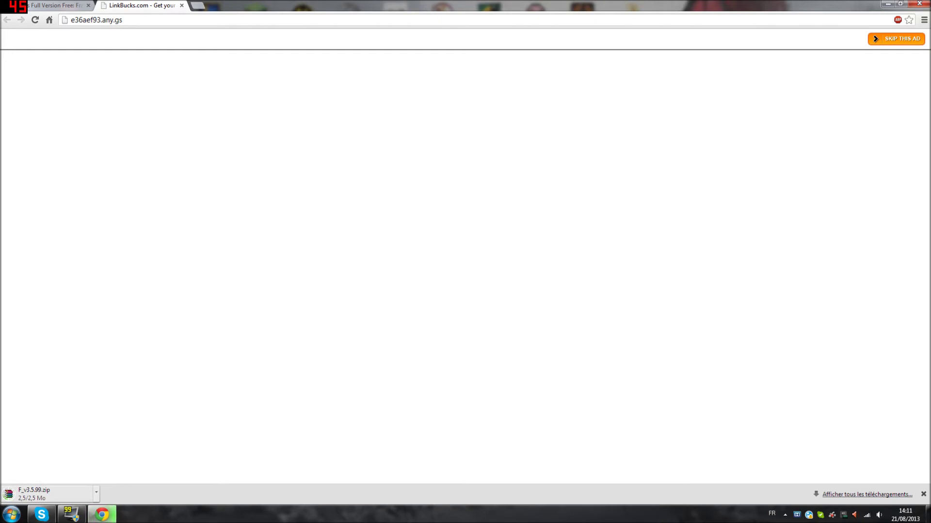
Locate the downloaded F_v3.5.99 archive in its folder and transfer it to the Fraps folder in Documents
click(96, 492)
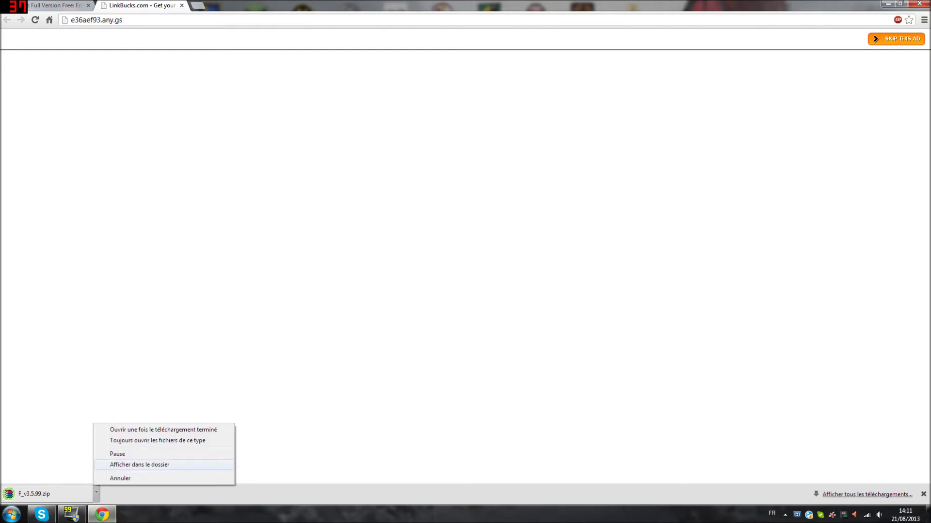
click(140, 465)
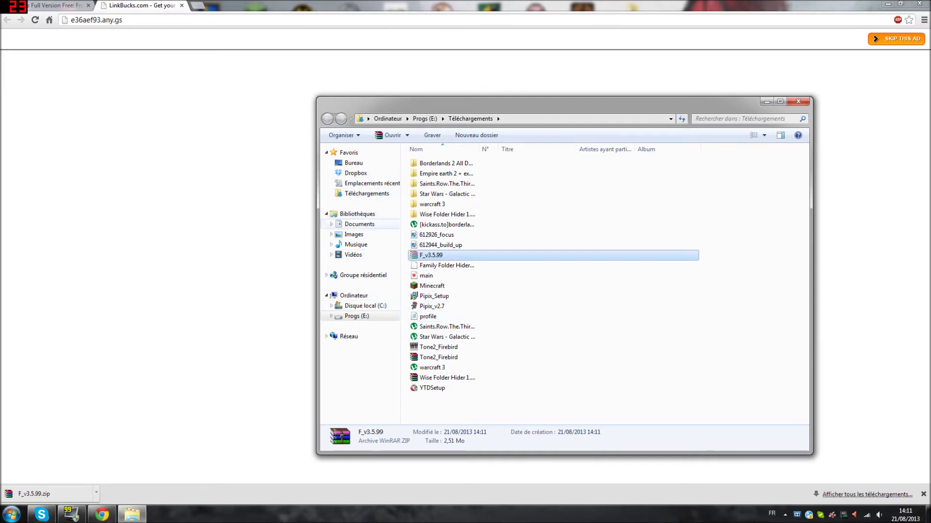
click(360, 224)
right_click(419, 332)
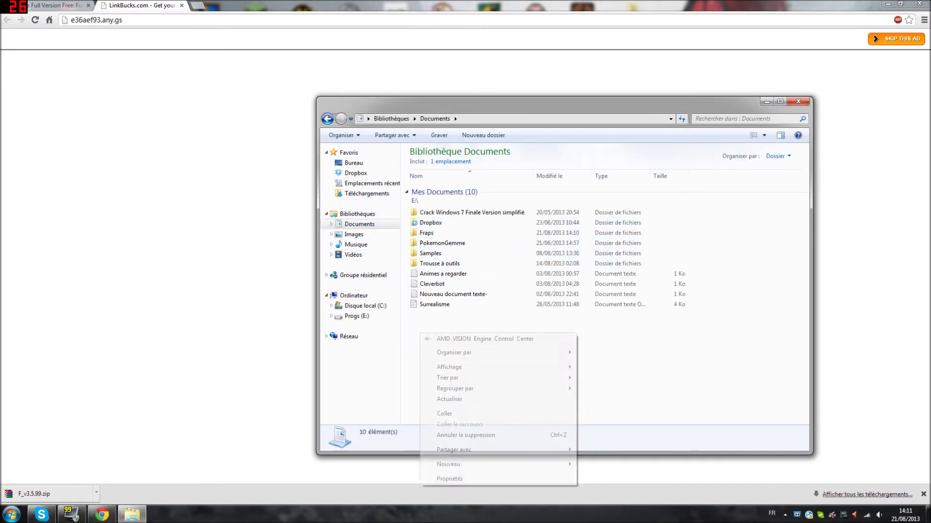
click(427, 233)
double_click(426, 234)
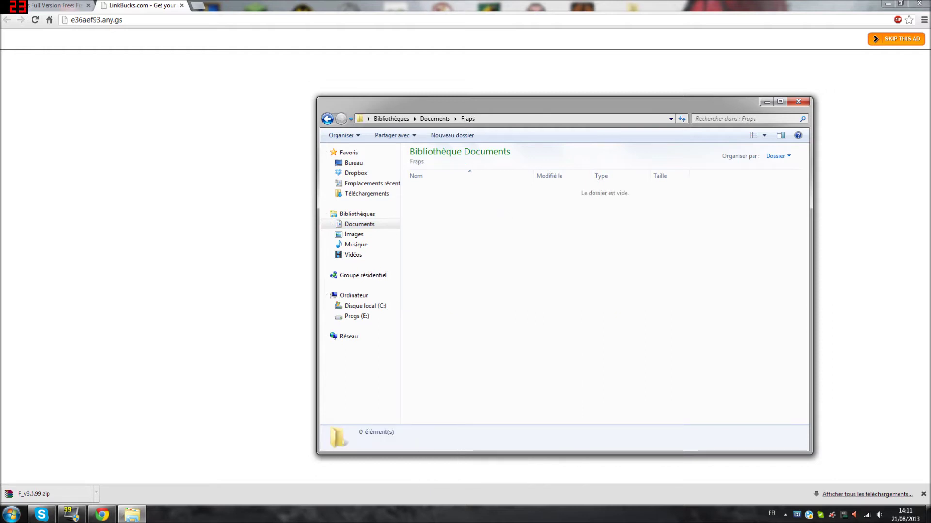
key(ctrl+v)
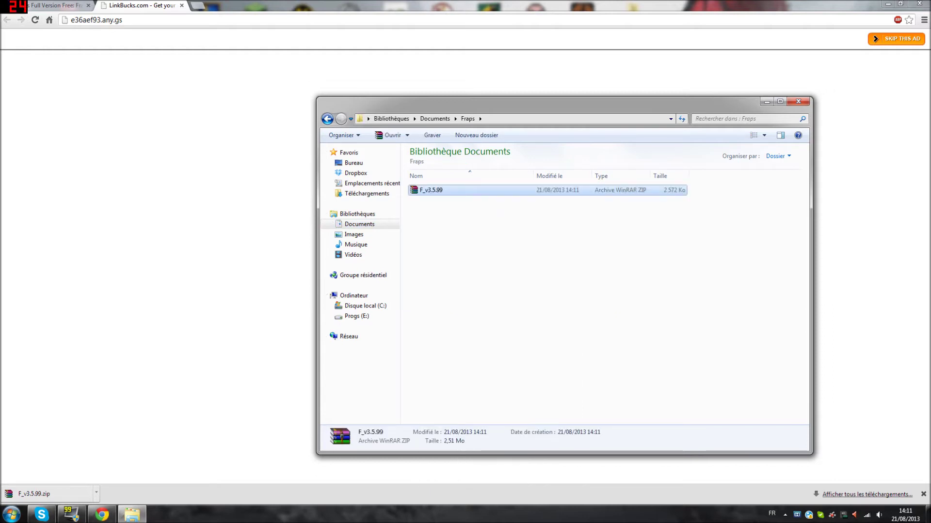
Extract the F_v3.5.99 archive into the current folder and delete the zip file
right_click(442, 190)
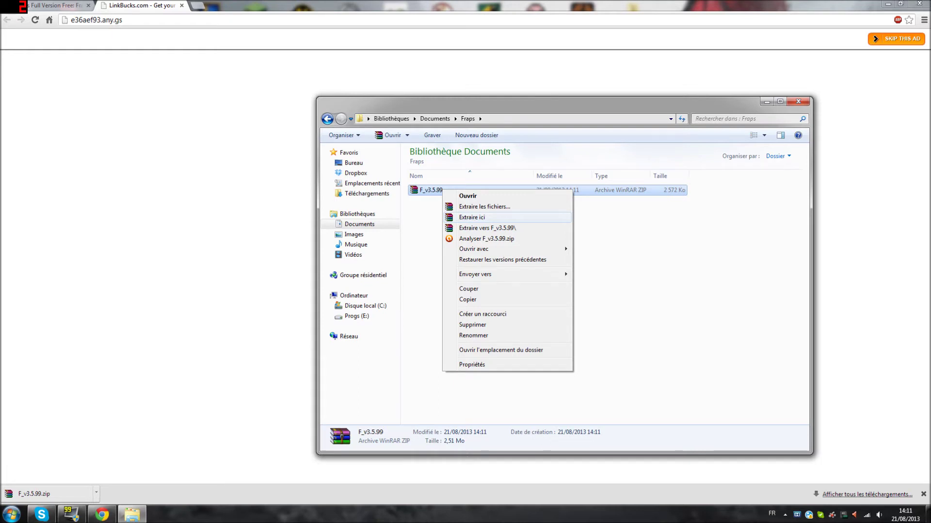
key(Return)
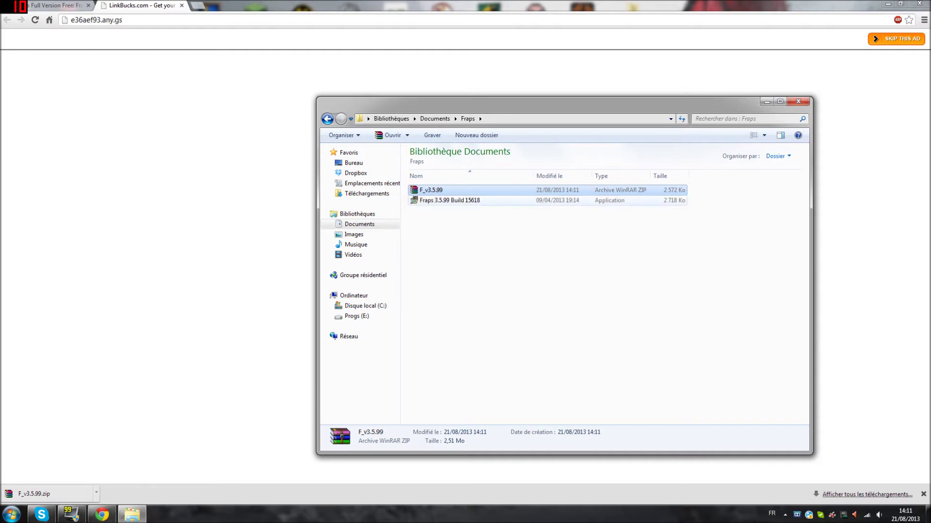
right_click(423, 189)
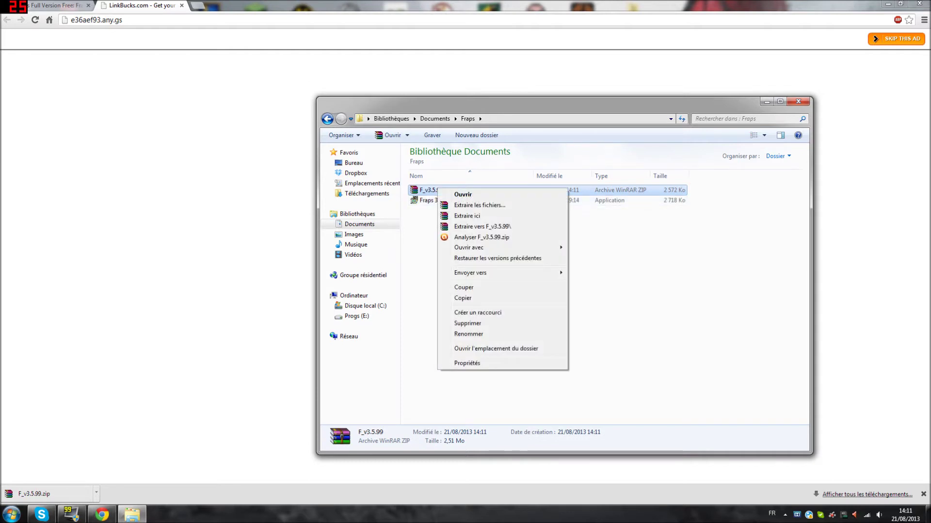
click(465, 323)
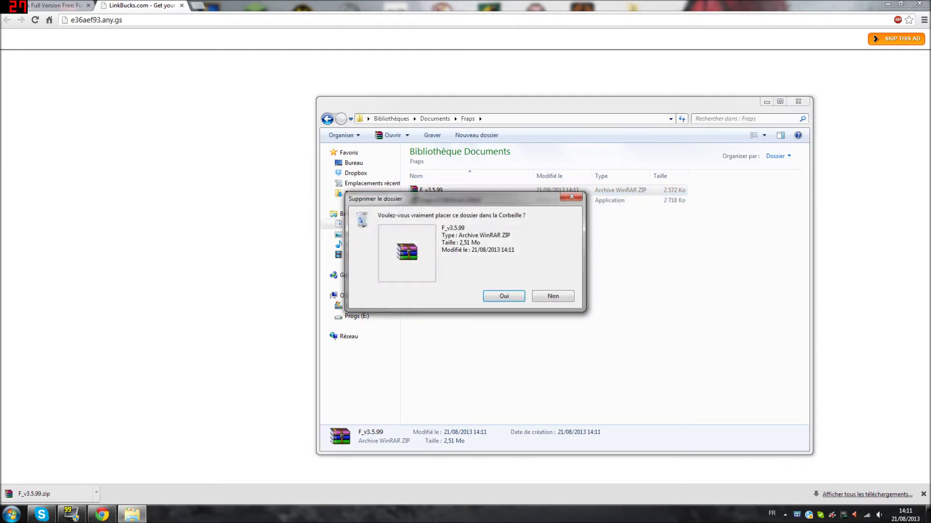
click(501, 295)
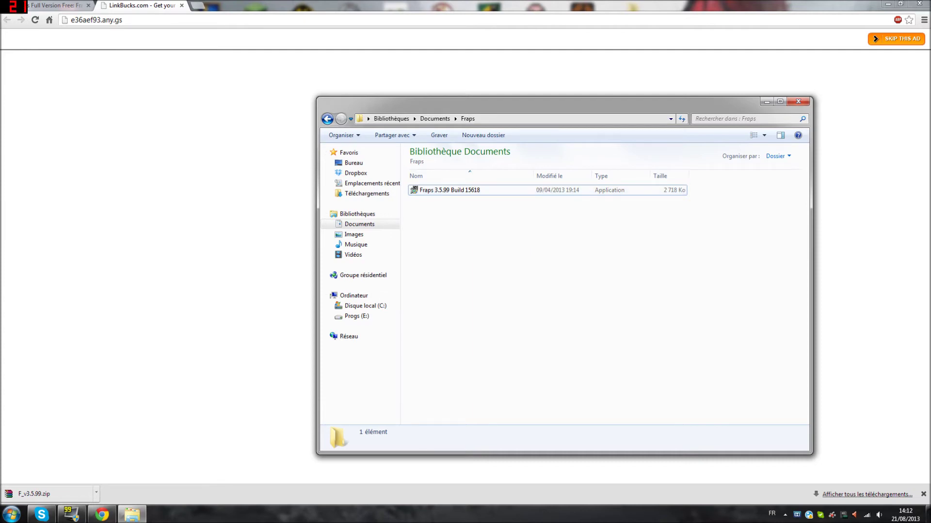
Run the extracted Fraps 3.5.99 Build 15618 installer from the Fraps folder in Documents
click(72, 515)
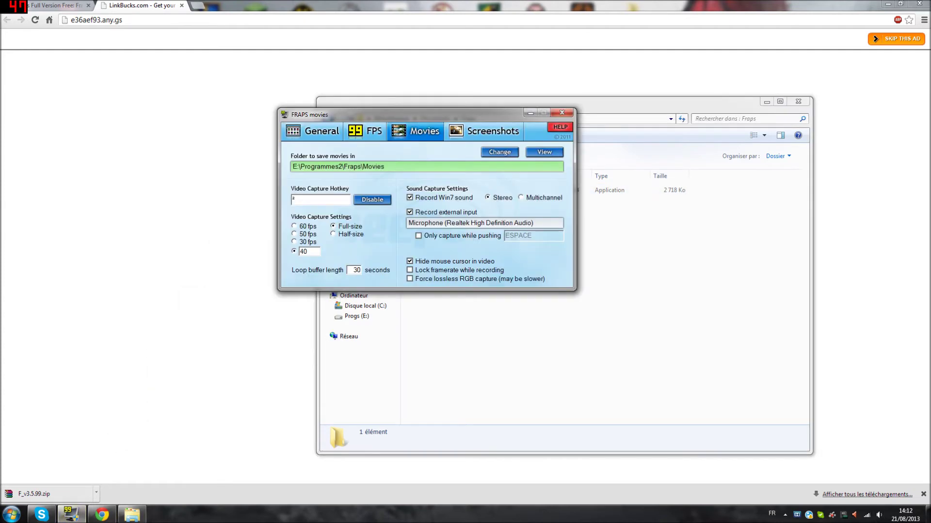
key(alt+Tab)
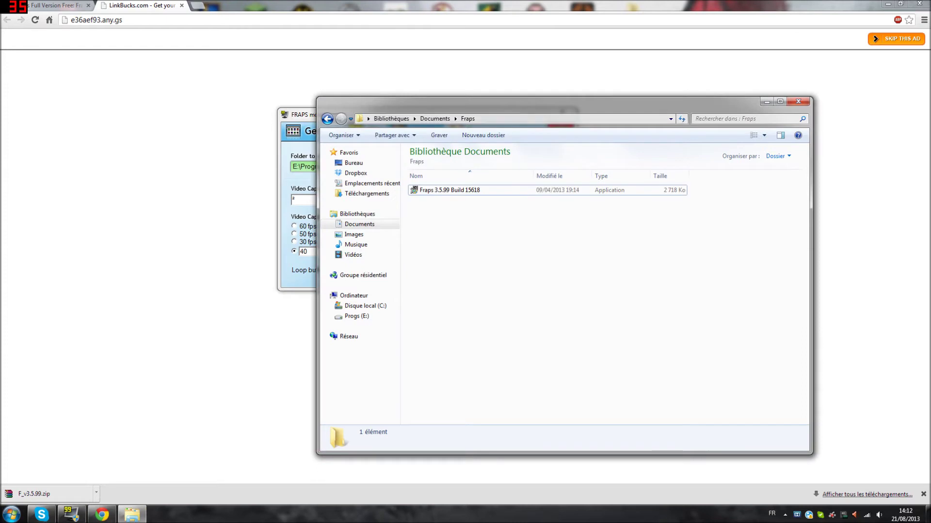
click(449, 190)
double_click(449, 190)
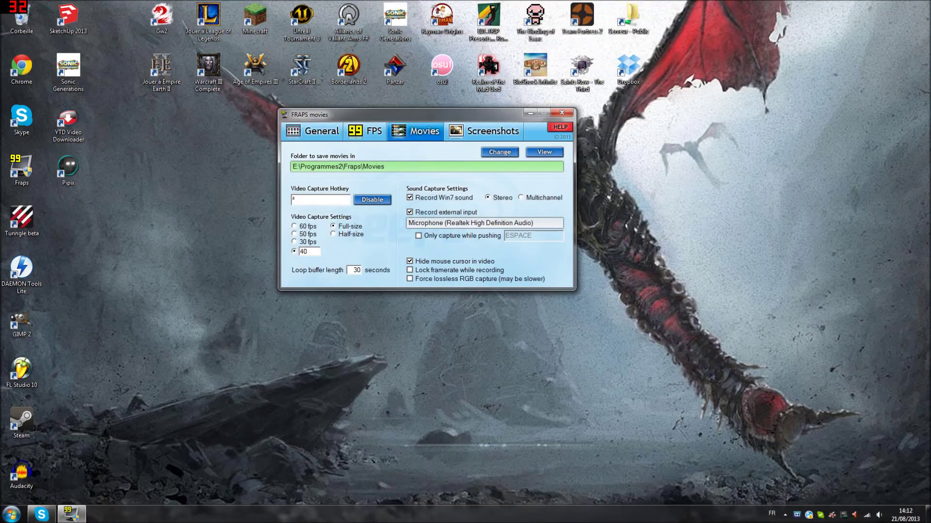
Move the Fraps window toward the middle of the desktop and review its General, FPS, Movies and Screenshots settings
drag(339, 114, 431, 155)
click(407, 171)
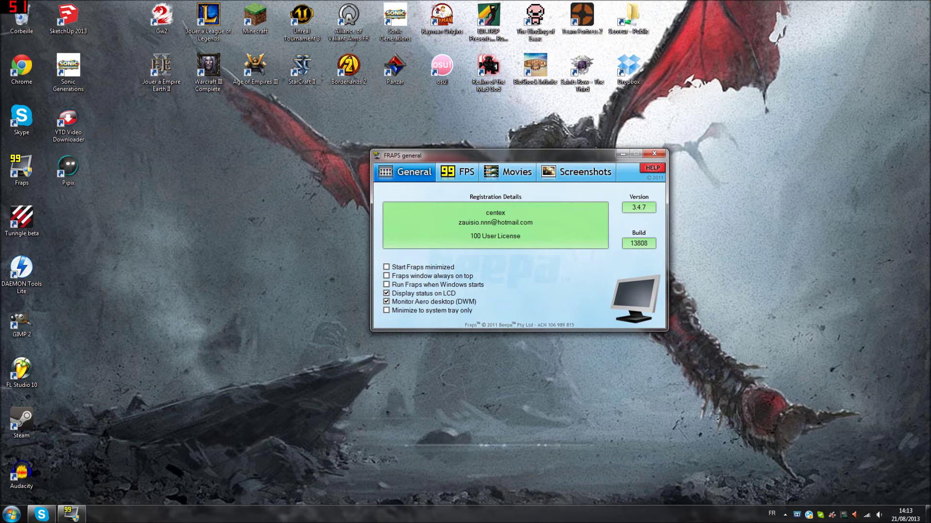
click(457, 171)
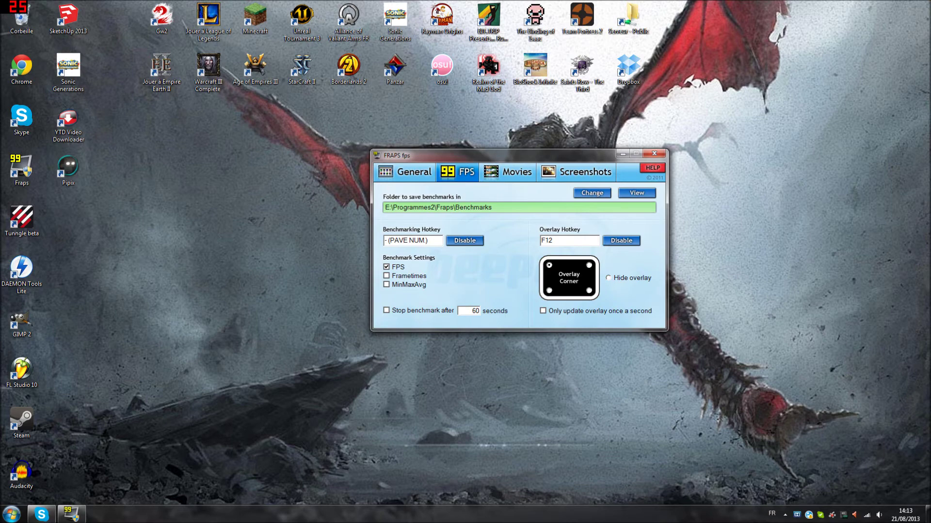
click(509, 171)
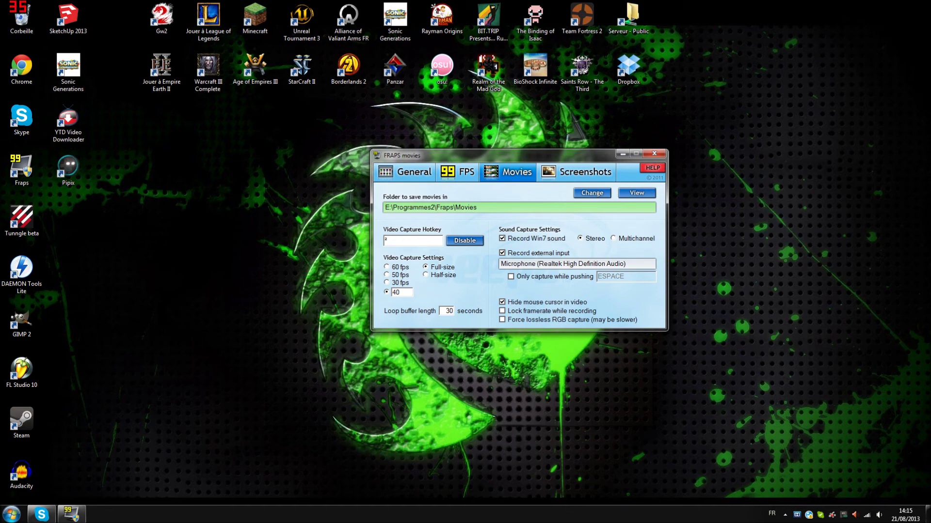
click(577, 172)
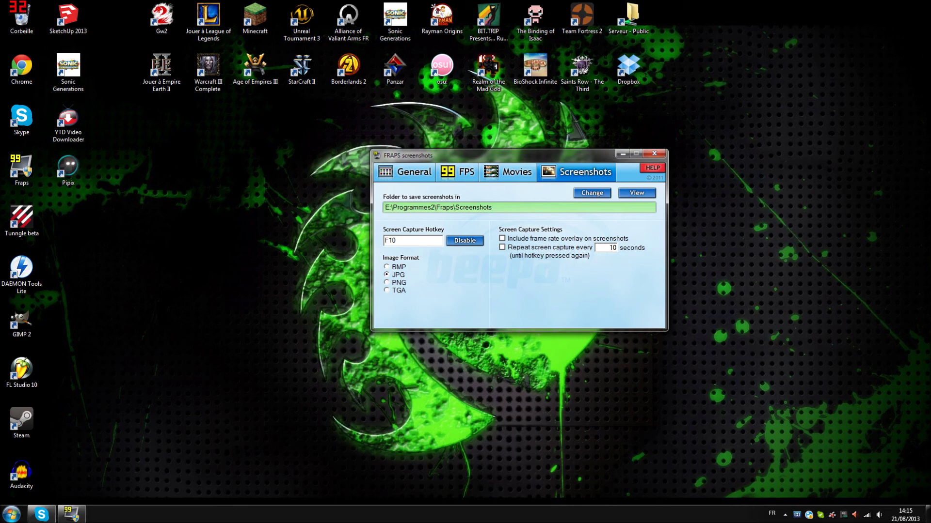
Inspect the folder where Fraps saves movies, and bring up the folder selection for the save location
click(510, 171)
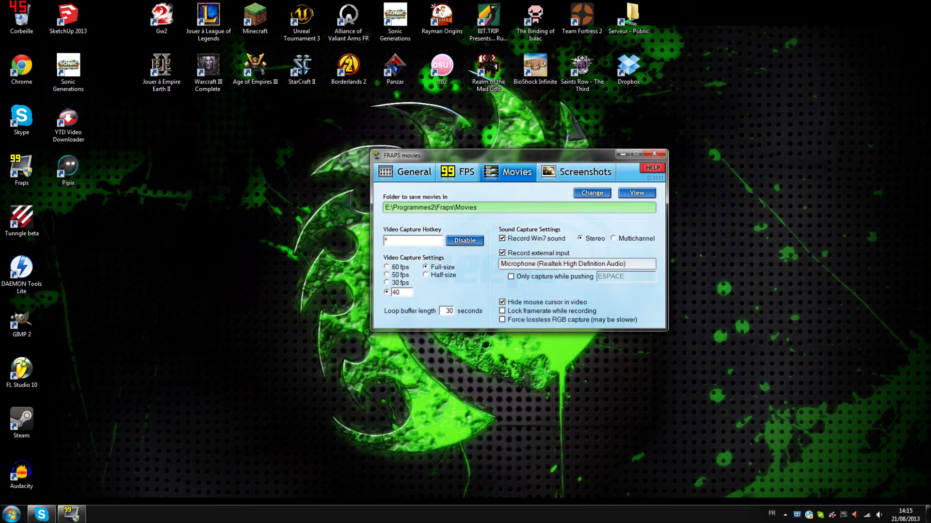
click(637, 192)
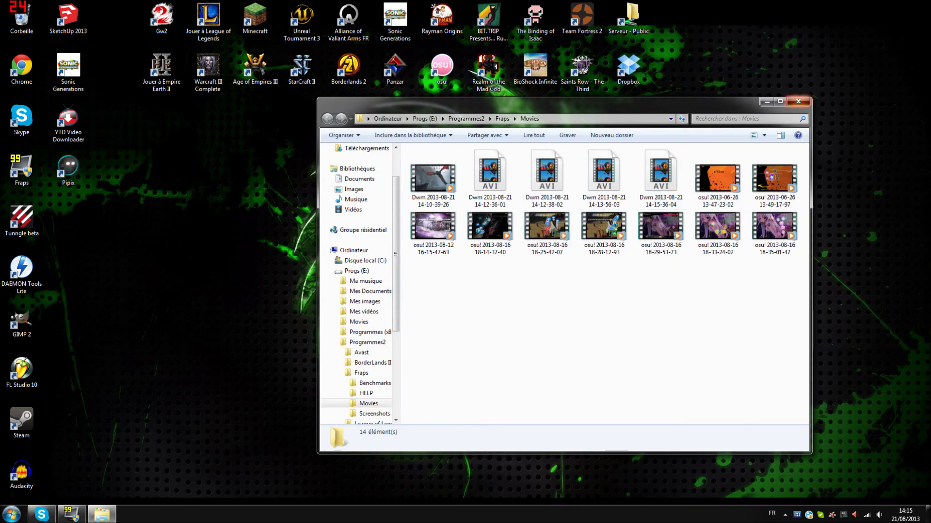
click(798, 102)
click(592, 193)
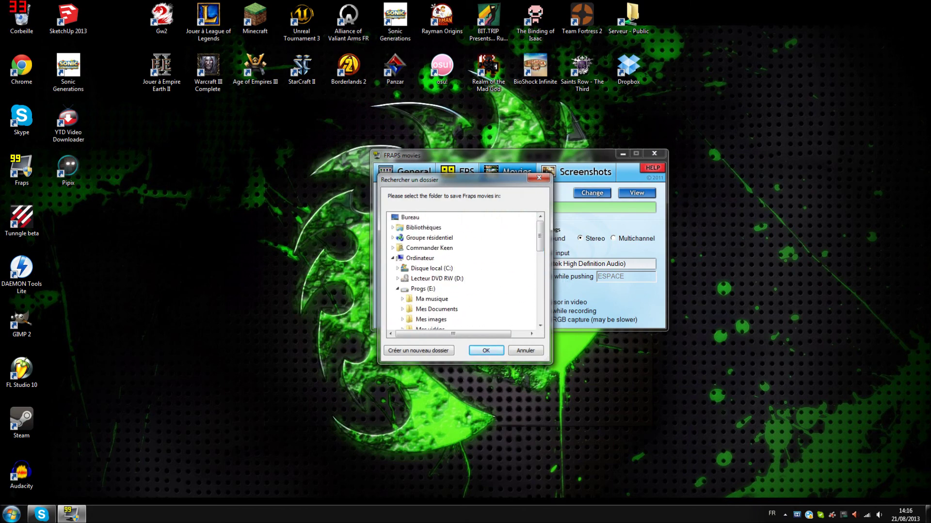
key(Return)
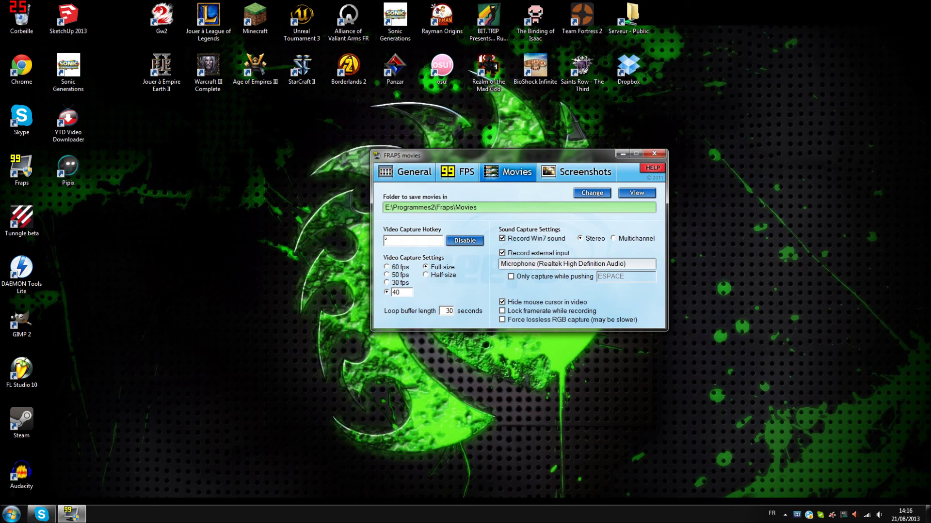
Go over the General, Screenshots and Movies settings of Fraps once more, ending on the General settings
click(407, 171)
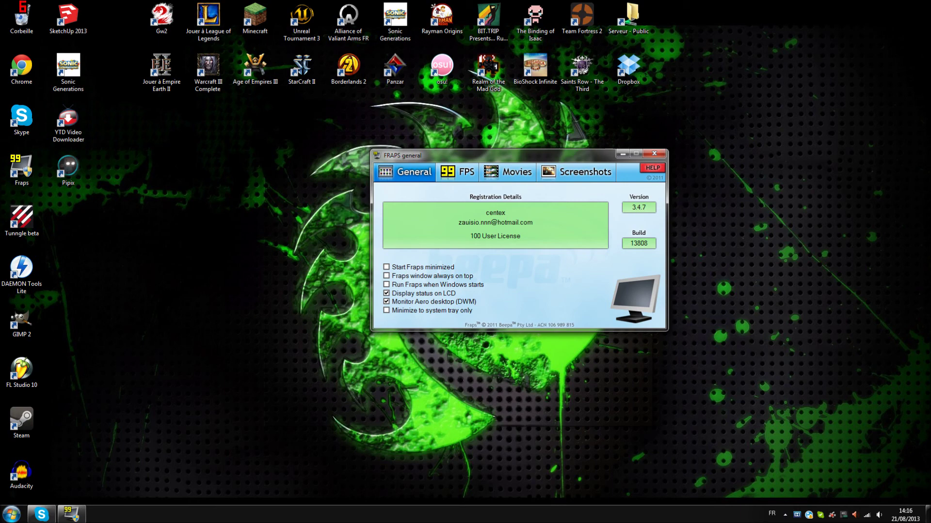
click(577, 172)
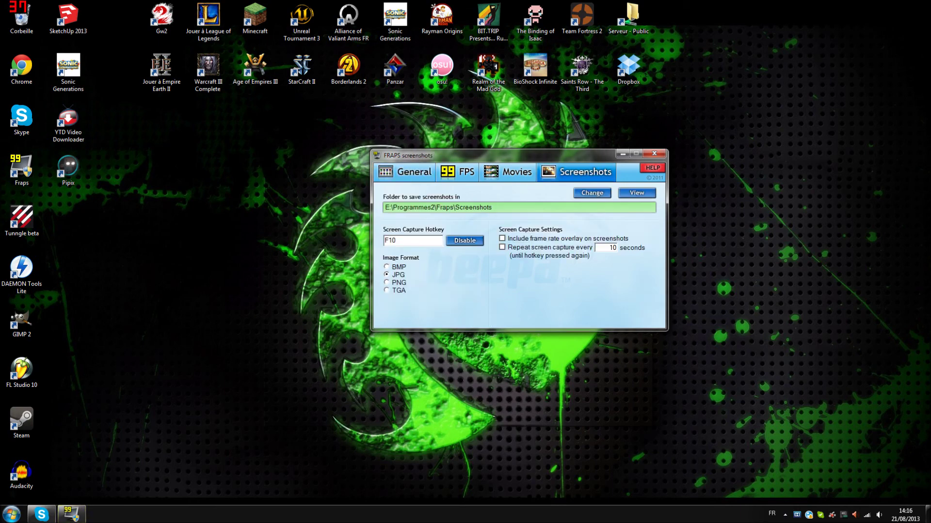
click(511, 172)
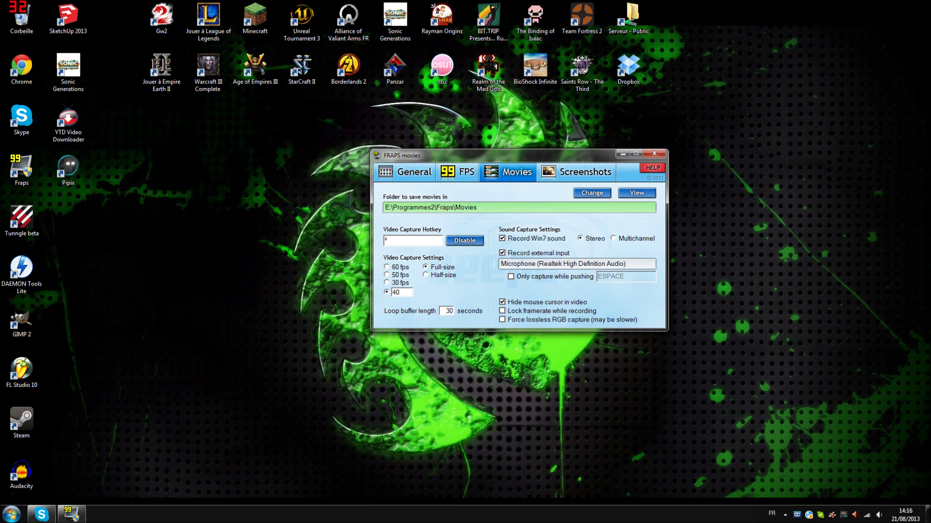
click(407, 172)
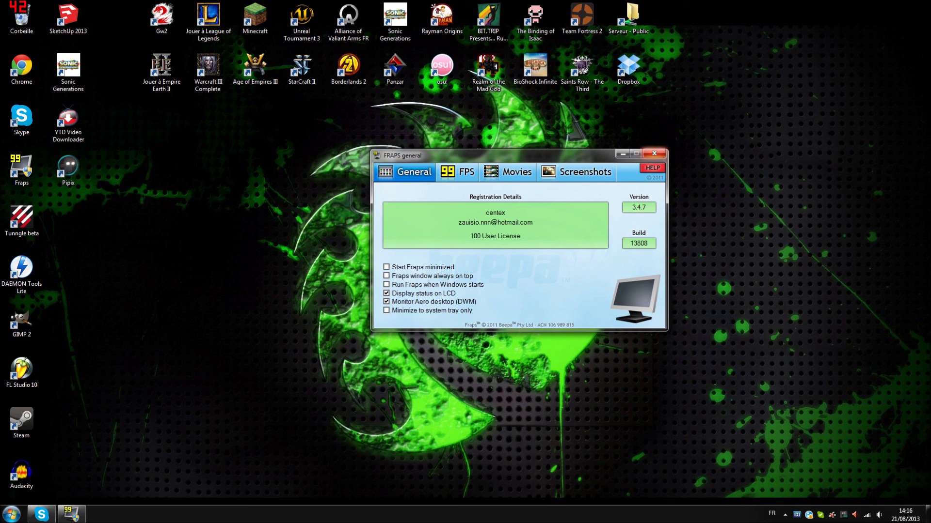
Exit Fraps
click(653, 153)
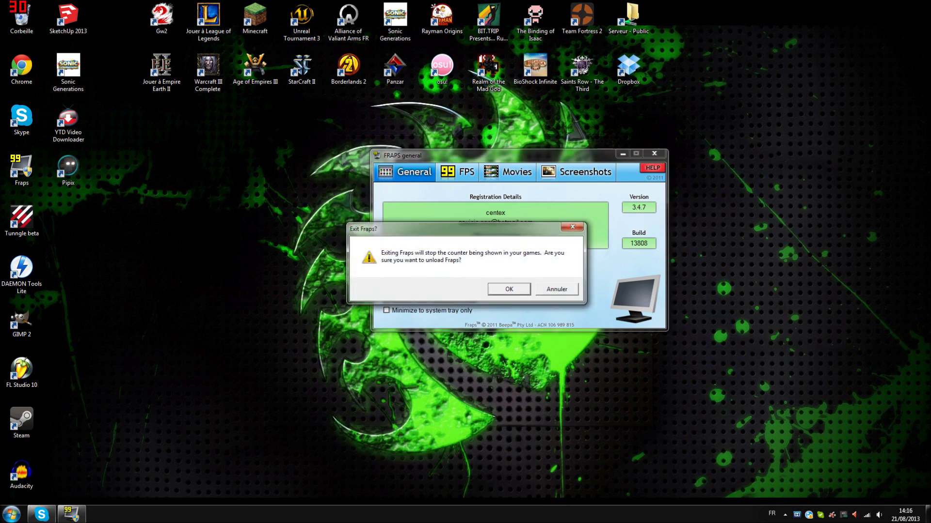